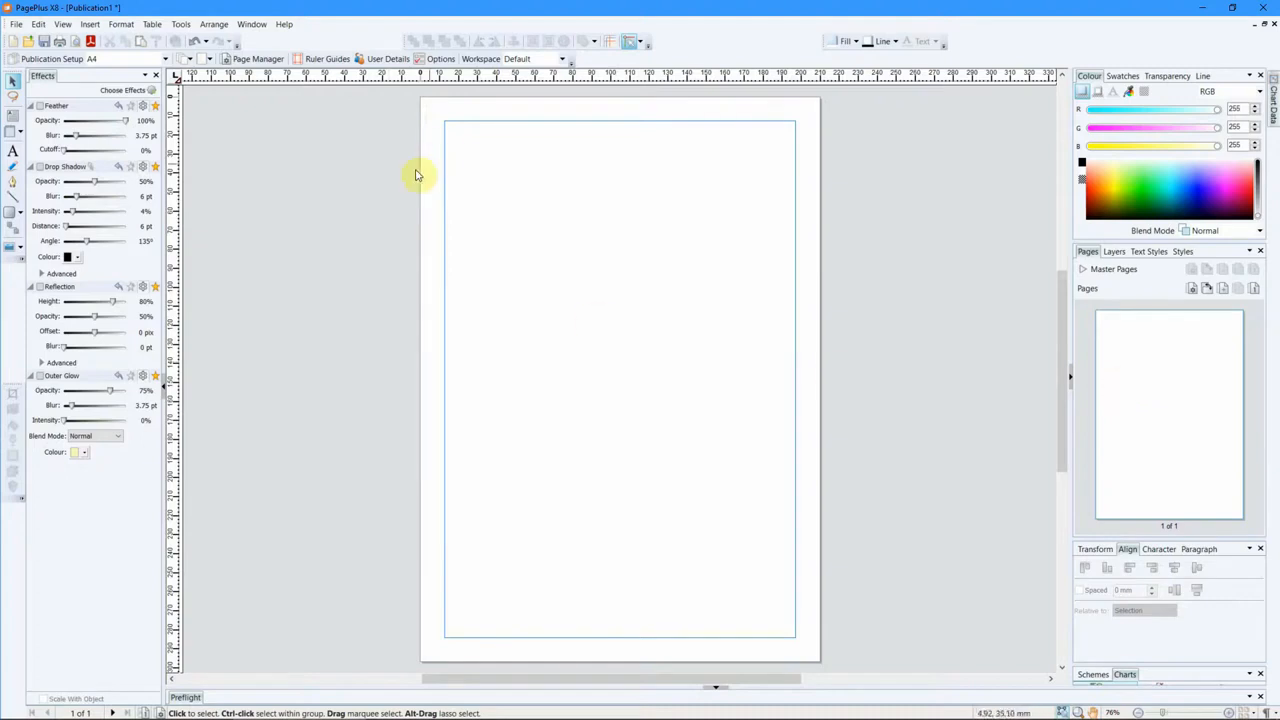
# Step: Toggle the page's guide lines off and back on
pyautogui.click(62, 25)
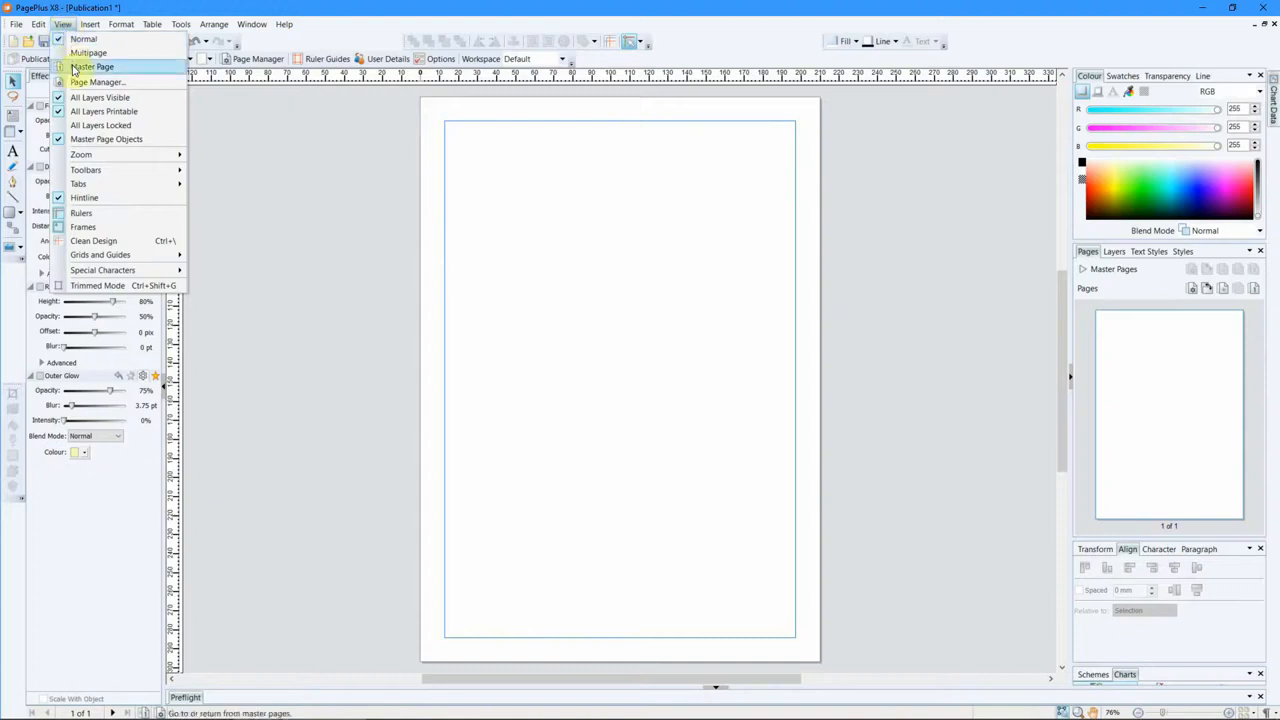
pyautogui.moveTo(126, 257)
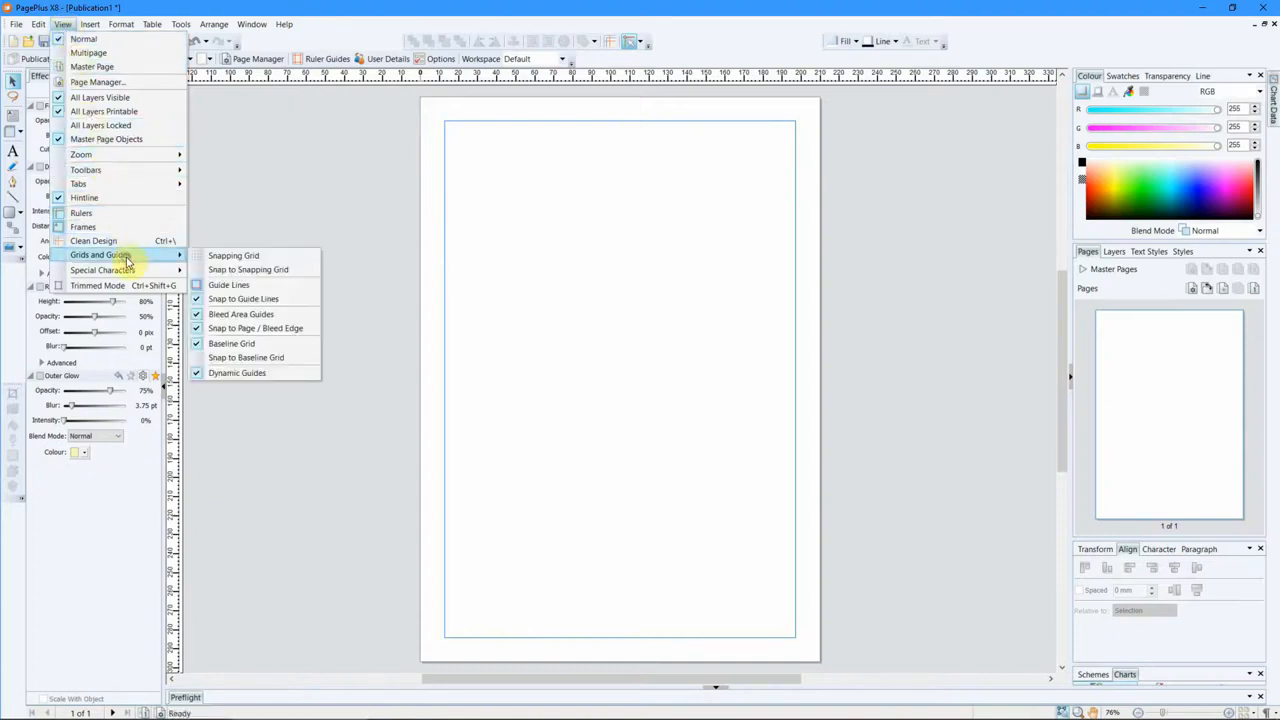
pyautogui.click(230, 285)
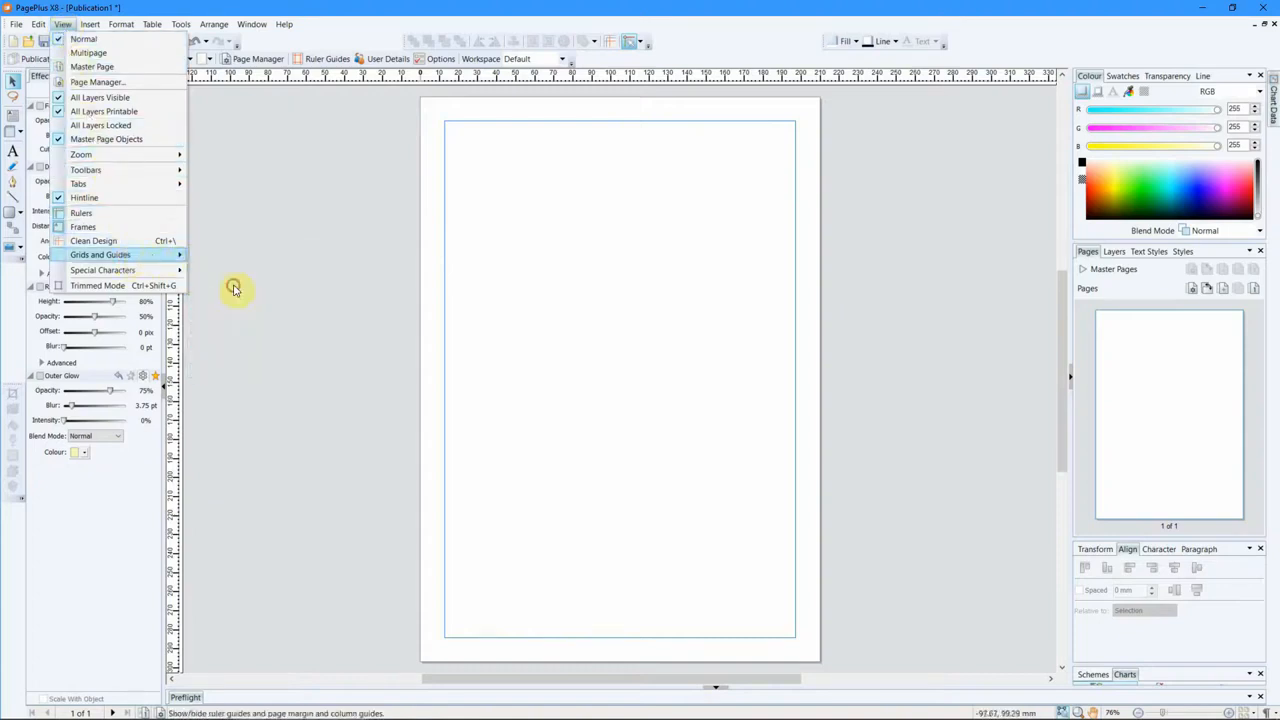
pyautogui.click(62, 24)
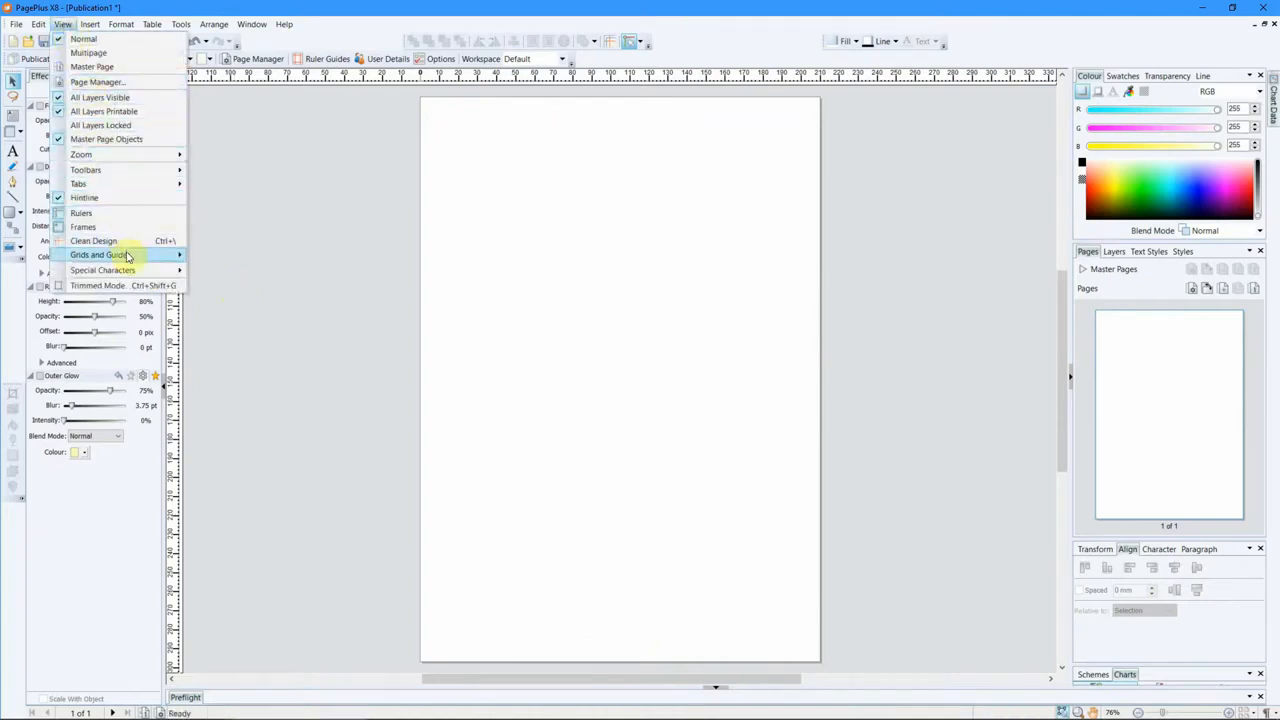
pyautogui.moveTo(125, 256)
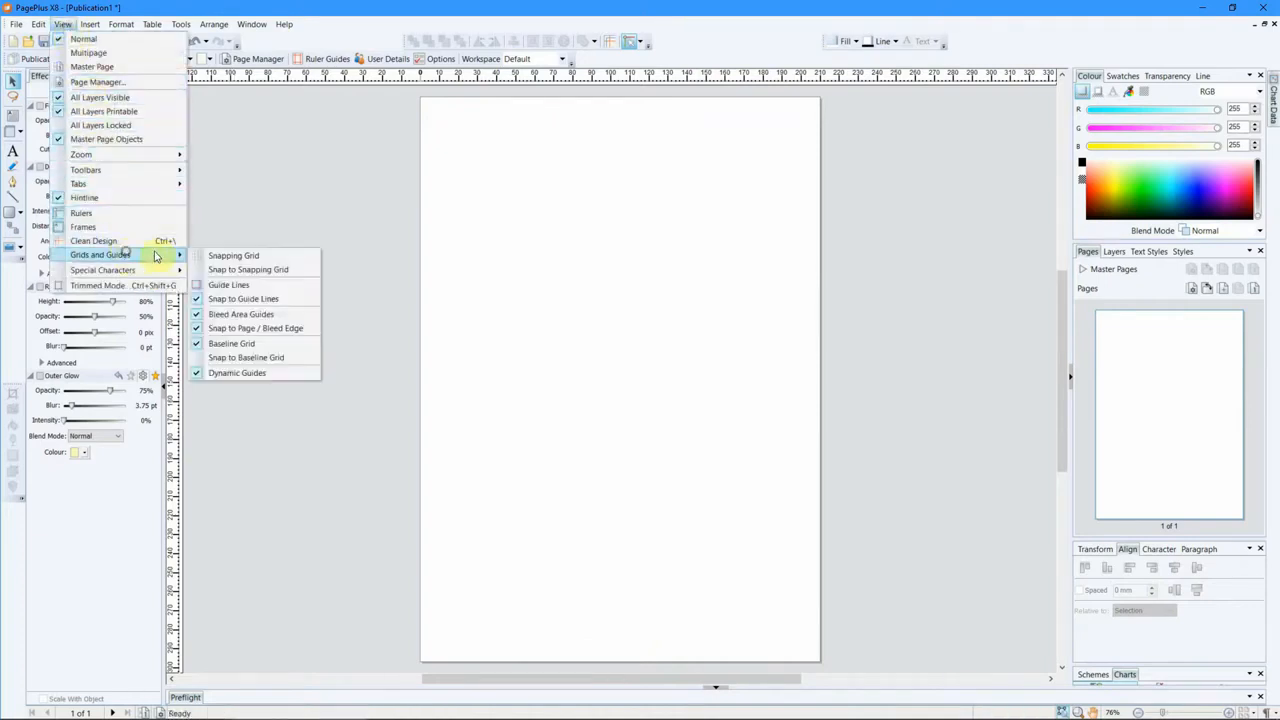
pyautogui.click(215, 285)
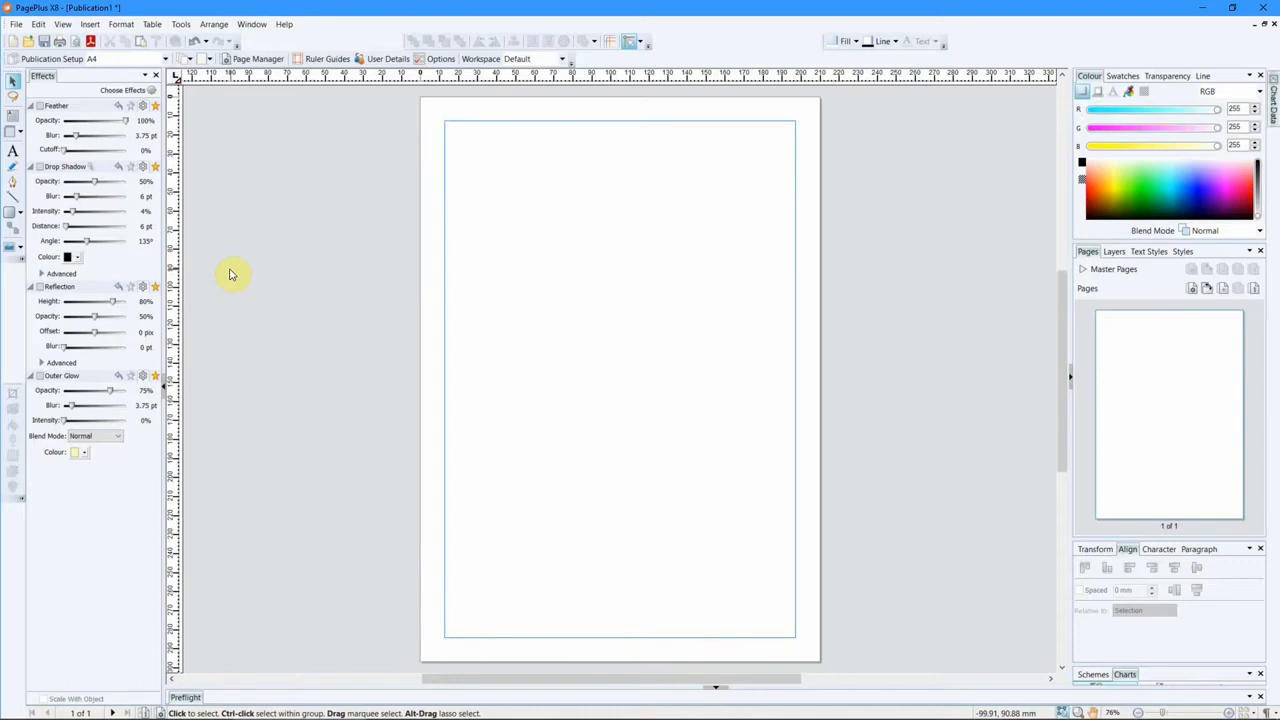
# Step: Open the publication setup, try landscape and folded publications, and return to a Regular/Booklet Publication in portrait A4
pyautogui.click(49, 61)
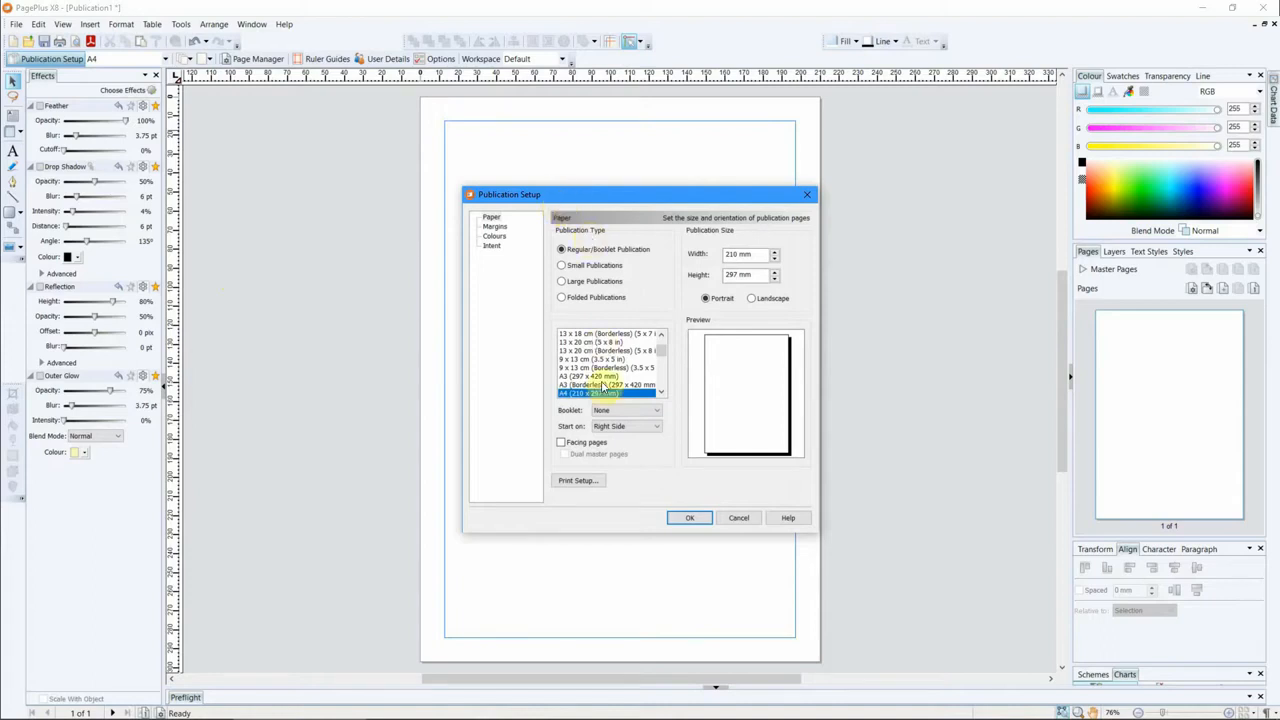
pyautogui.moveTo(659, 351)
pyautogui.mouseDown()
pyautogui.moveTo(659, 381)
pyautogui.moveTo(660, 356)
pyautogui.mouseUp()
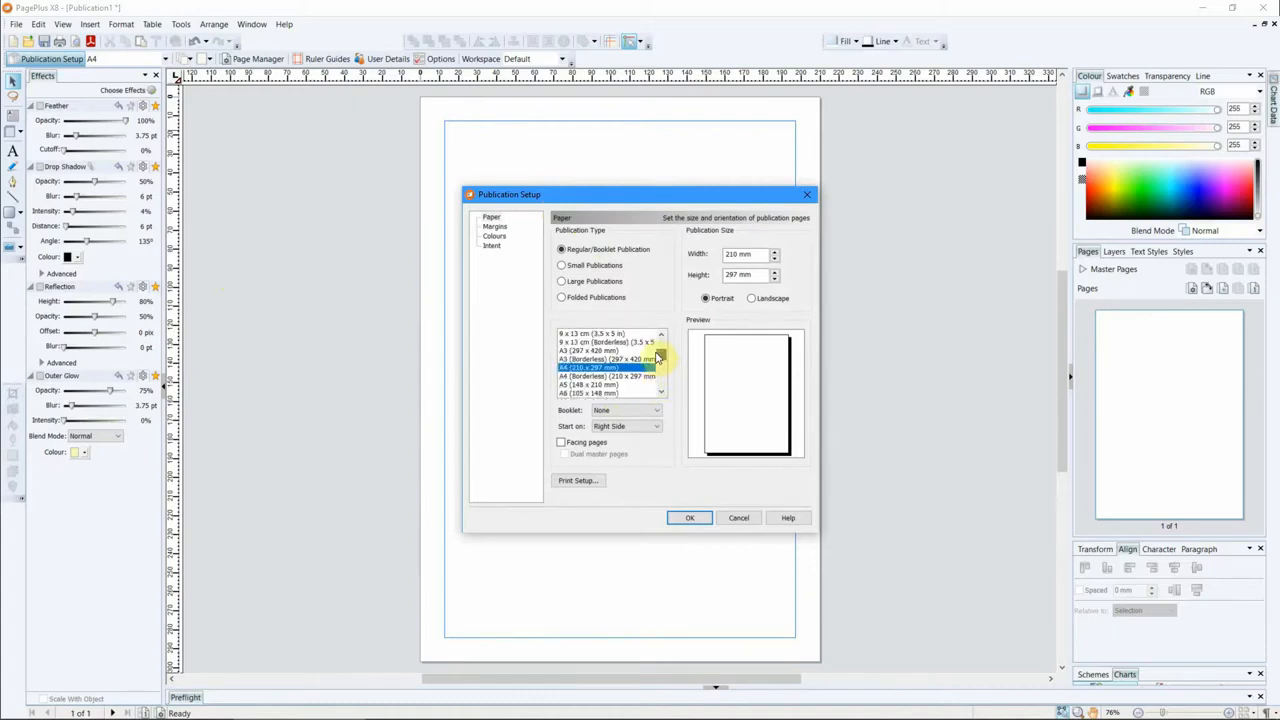
pyautogui.click(752, 299)
pyautogui.click(718, 300)
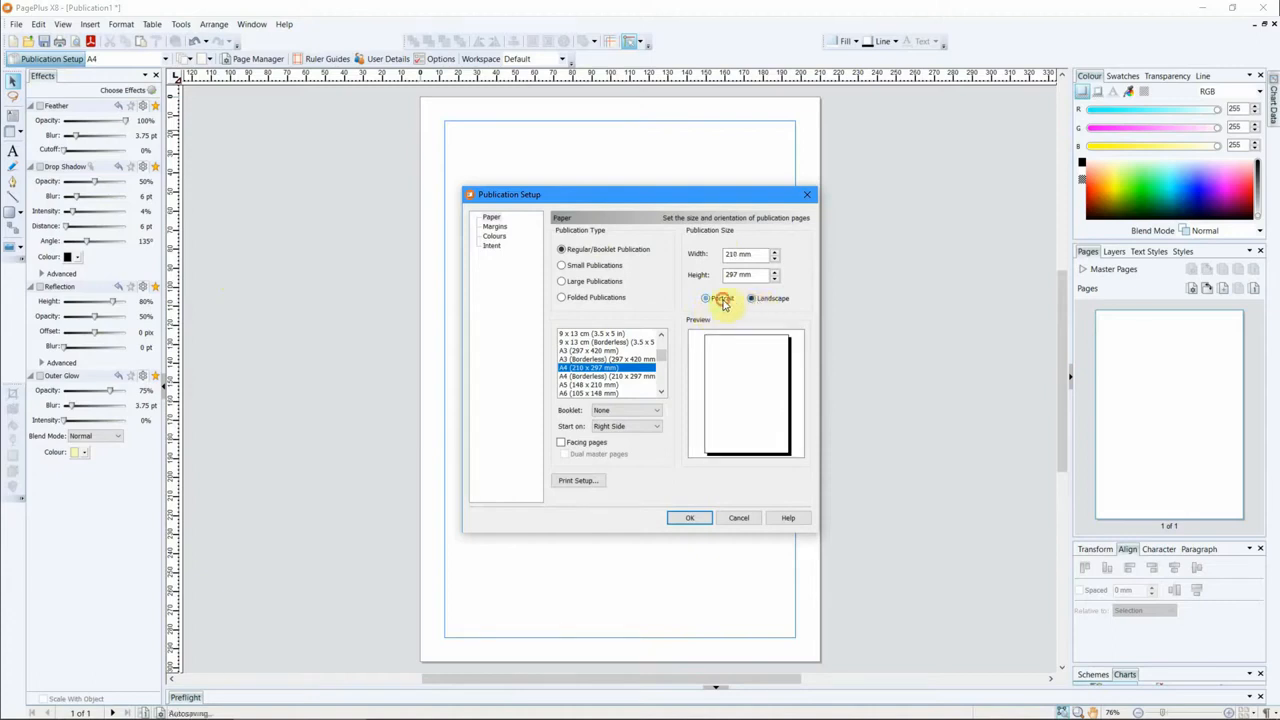
pyautogui.click(610, 304)
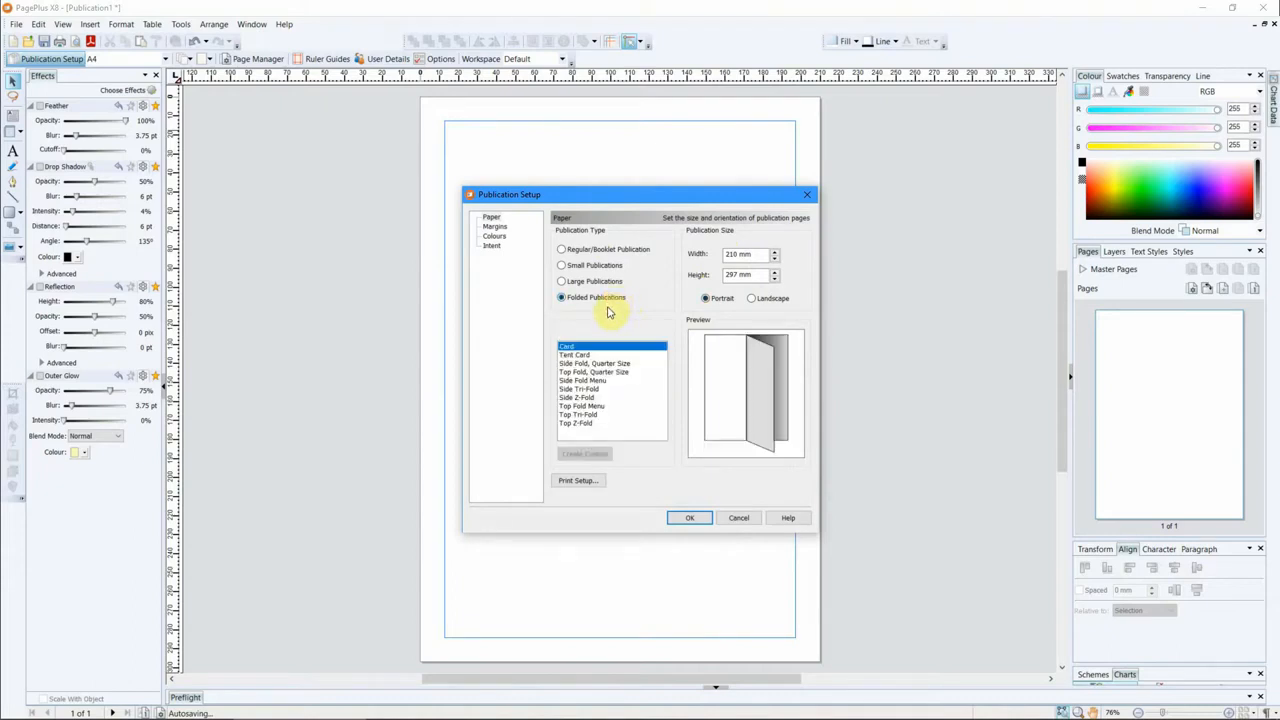
pyautogui.click(602, 251)
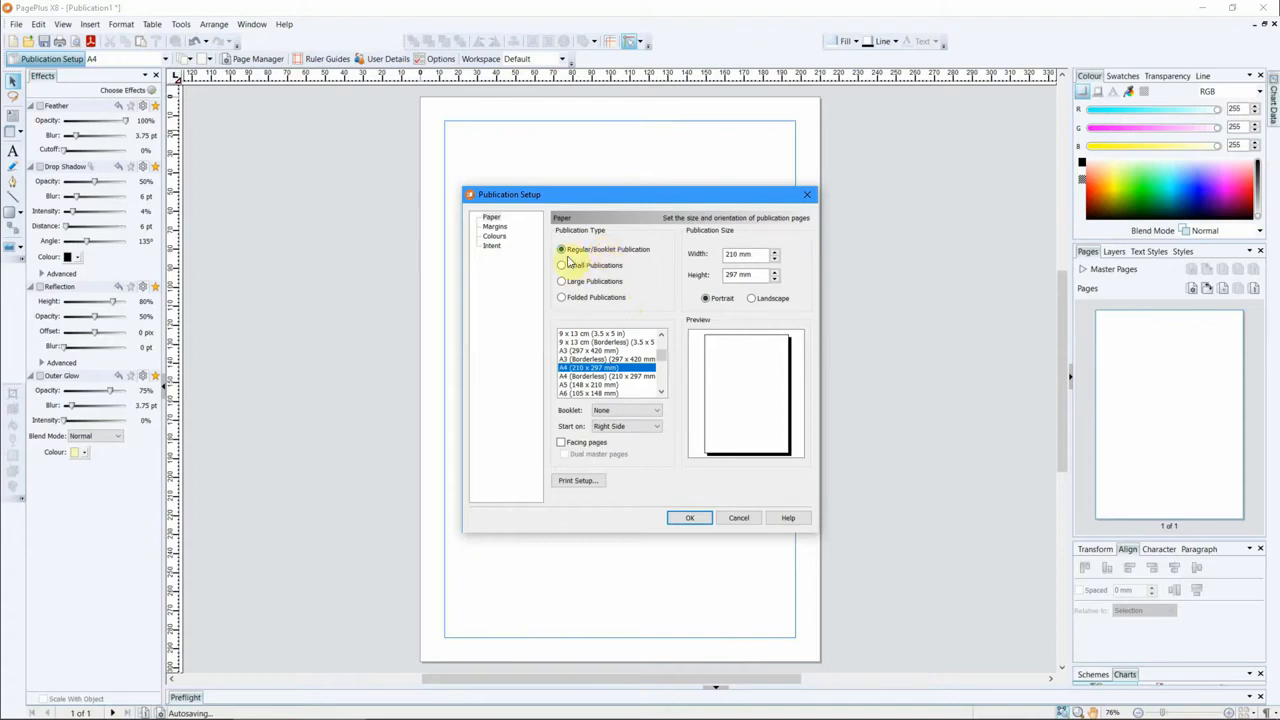
# Step: Enter margins of 20 mm left and right and 10 mm top and bottom, and replace them with the printer's margins
pyautogui.click(499, 227)
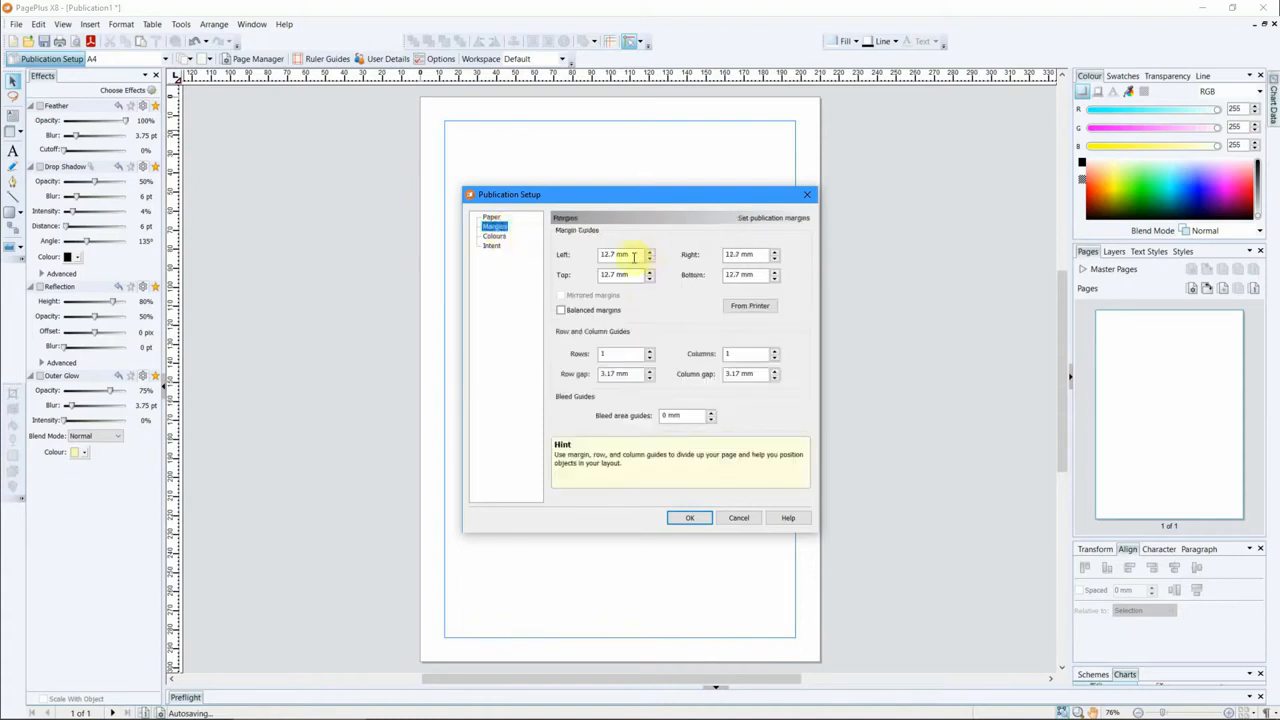
pyautogui.moveTo(634, 254); pyautogui.dragTo(591, 259)
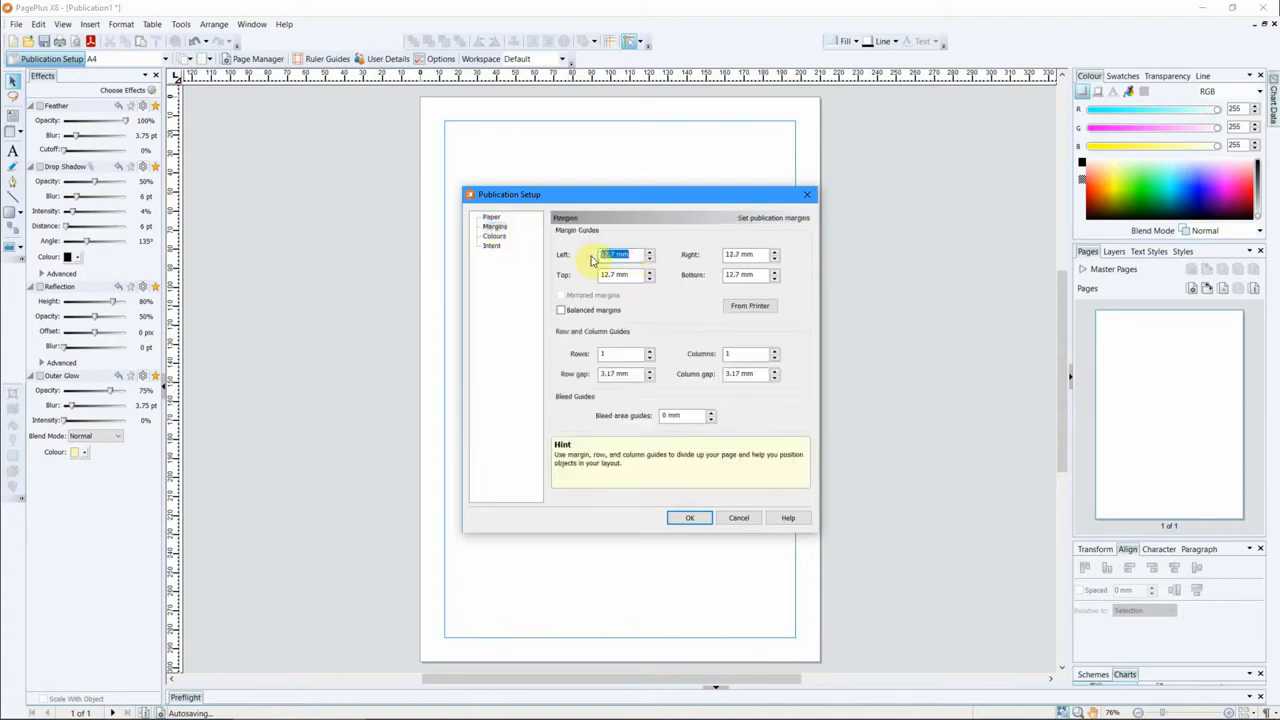
pyautogui.write('20')
pyautogui.press('Tab')
pyautogui.write('20')
pyautogui.press('Tab')
pyautogui.write('10')
pyautogui.press('Tab')
pyautogui.write('10')
pyautogui.click(758, 308)
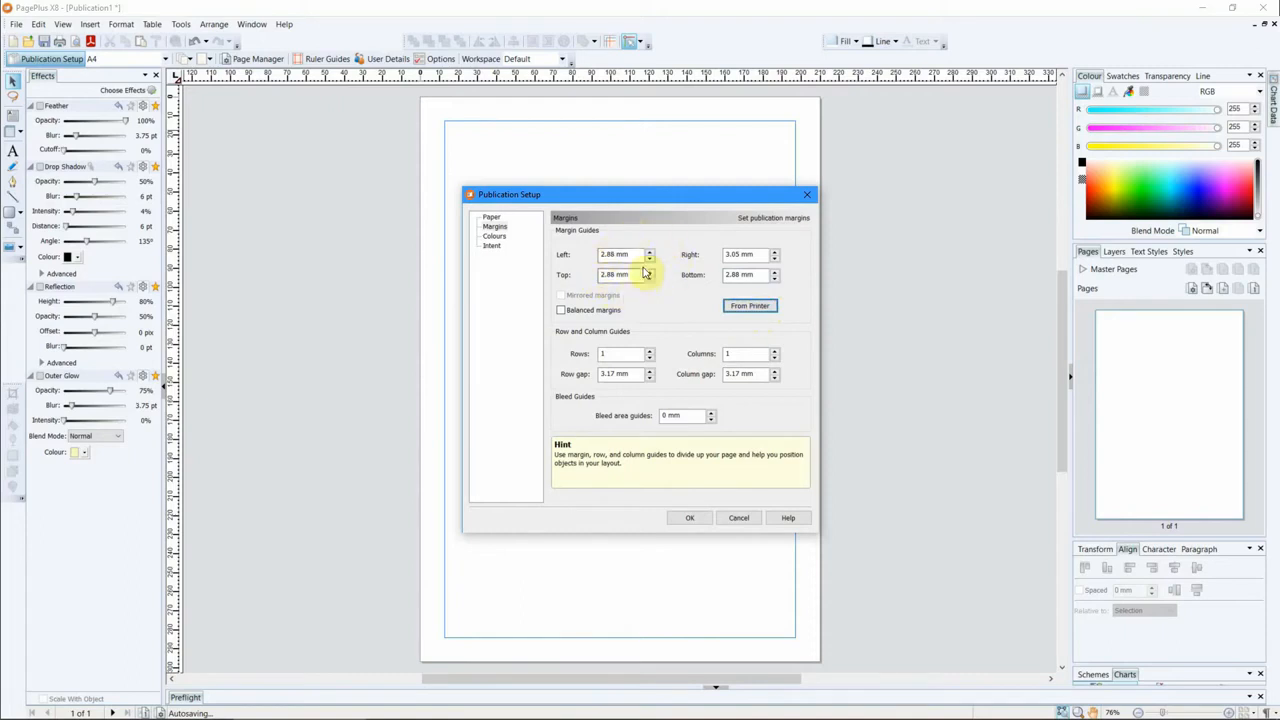
# Step: Set the left and right margin guides to 20 mm and the top and bottom ones to 10 mm
pyautogui.moveTo(634, 254); pyautogui.dragTo(586, 254)
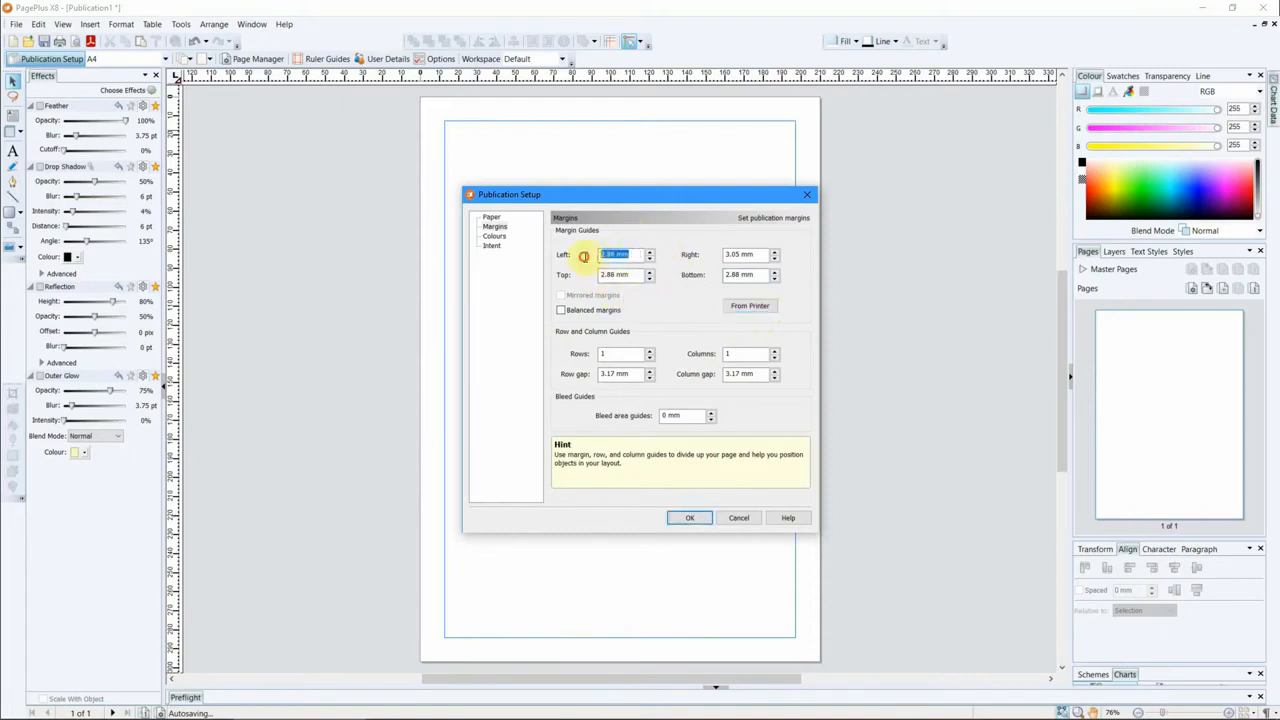
pyautogui.write('20')
pyautogui.press('Tab')
pyautogui.write('20')
pyautogui.press('Tab')
pyautogui.write('10')
pyautogui.press('Tab')
pyautogui.write('10')
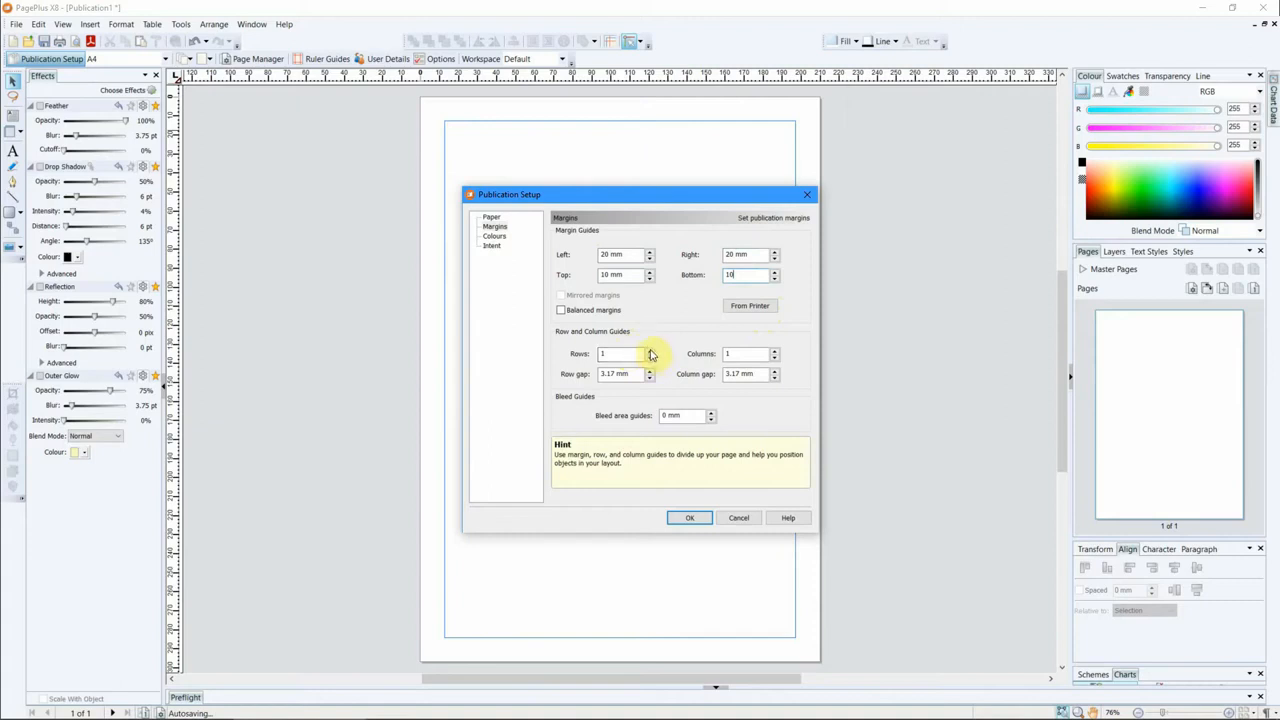
# Step: Divide the page with guides into 3 rows and 3 columns, with row and column gaps of 5 mm
pyautogui.click(650, 354)
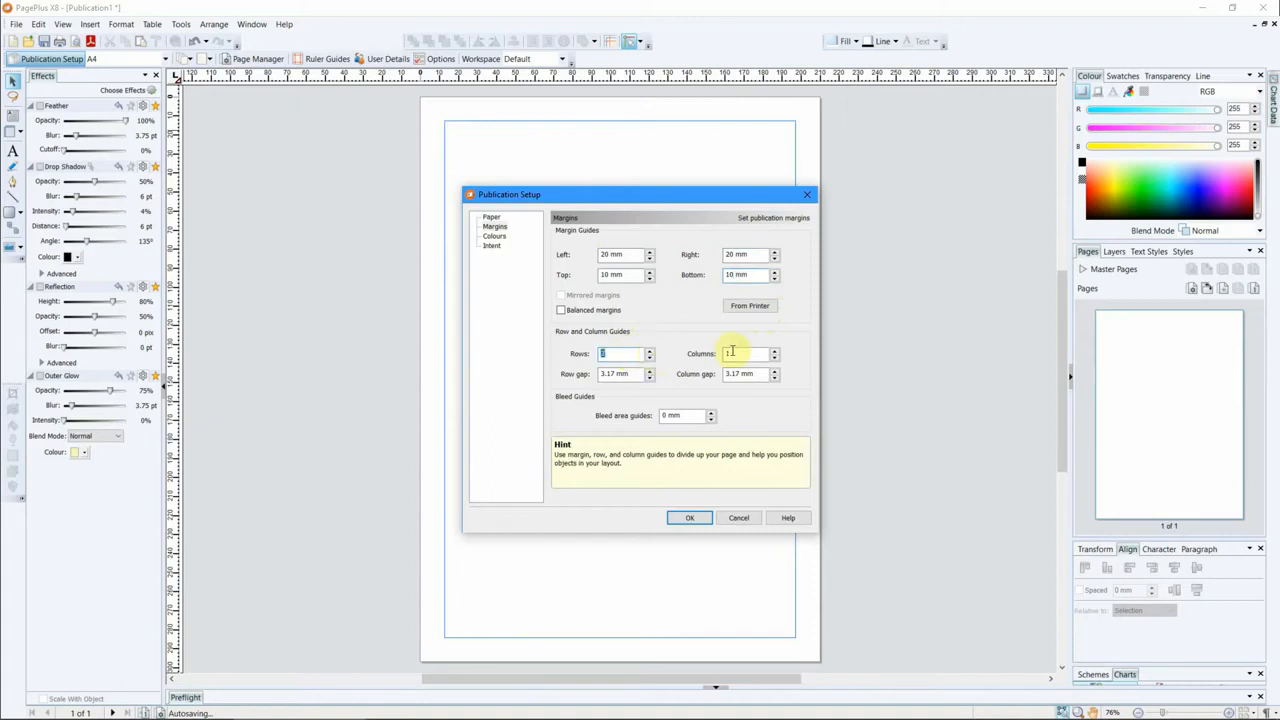
pyautogui.write('3')
pyautogui.click(776, 354)
pyautogui.write('3')
pyautogui.moveTo(638, 374); pyautogui.dragTo(584, 380)
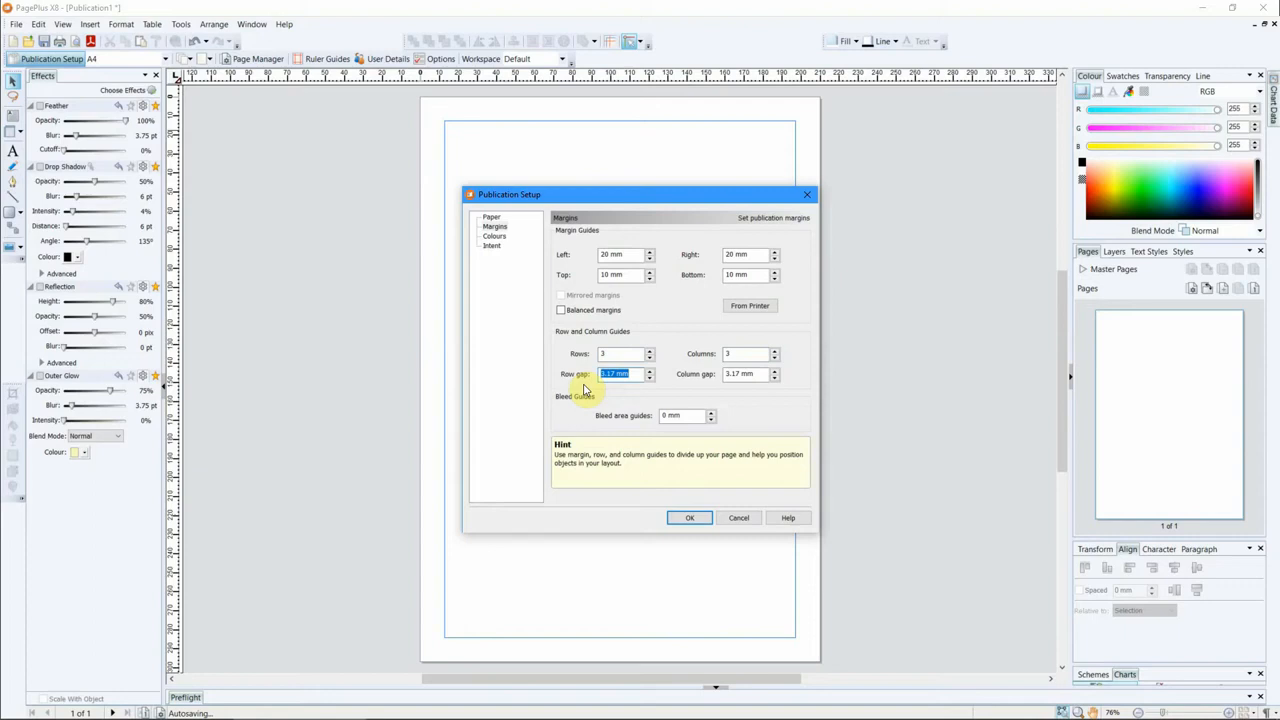
pyautogui.write('5')
pyautogui.press('Tab')
pyautogui.write('5')
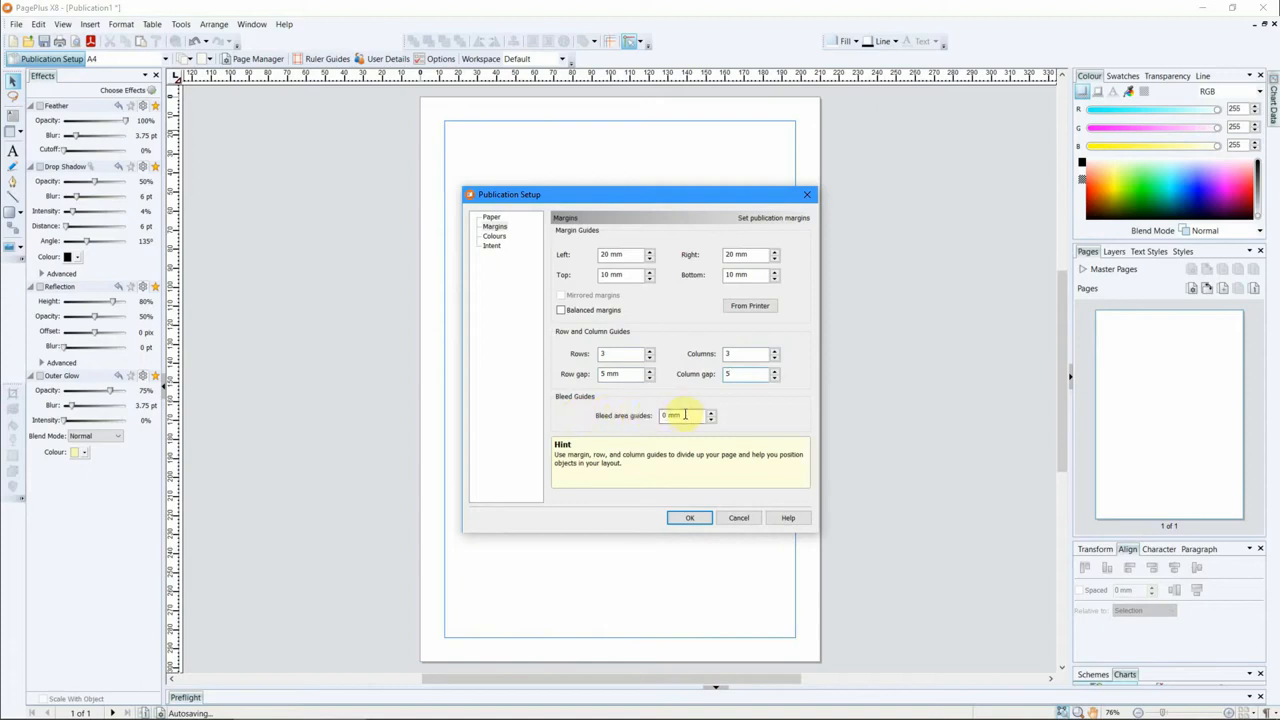
# Step: Set the bleed area guides to 5 mm and apply the publication setup
pyautogui.moveTo(686, 416); pyautogui.dragTo(662, 417)
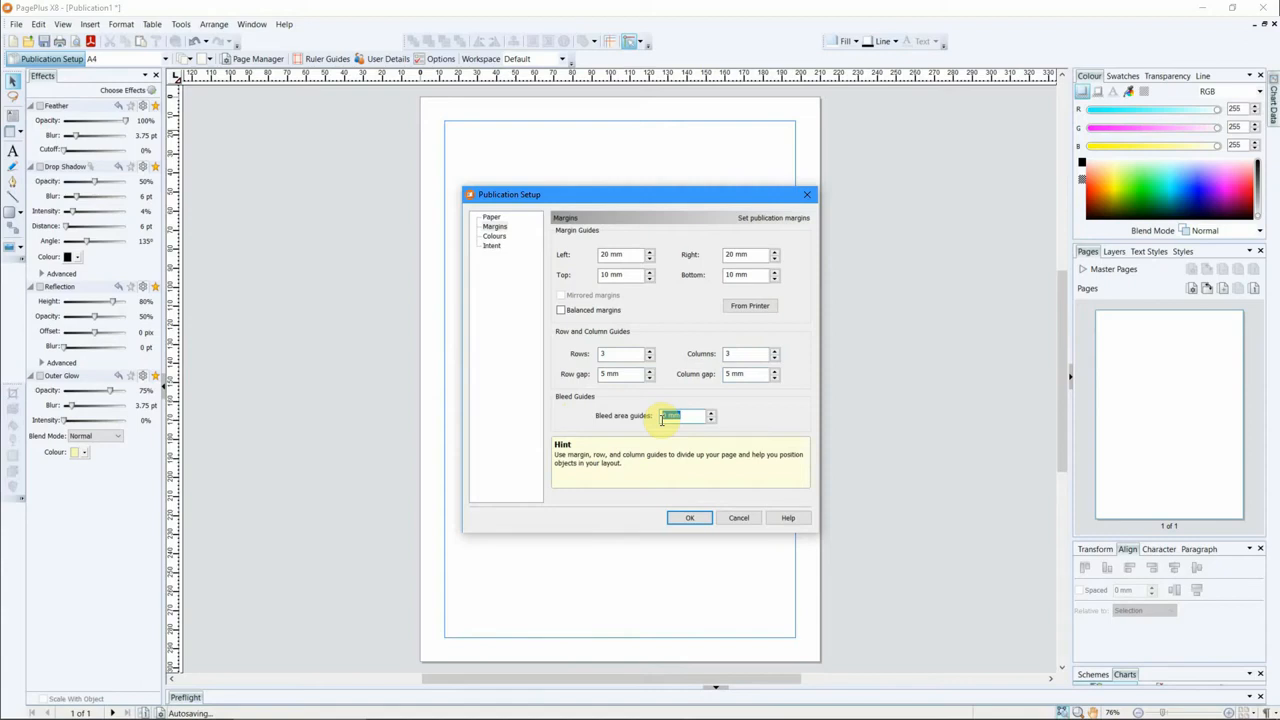
pyautogui.write('5')
pyautogui.click(692, 518)
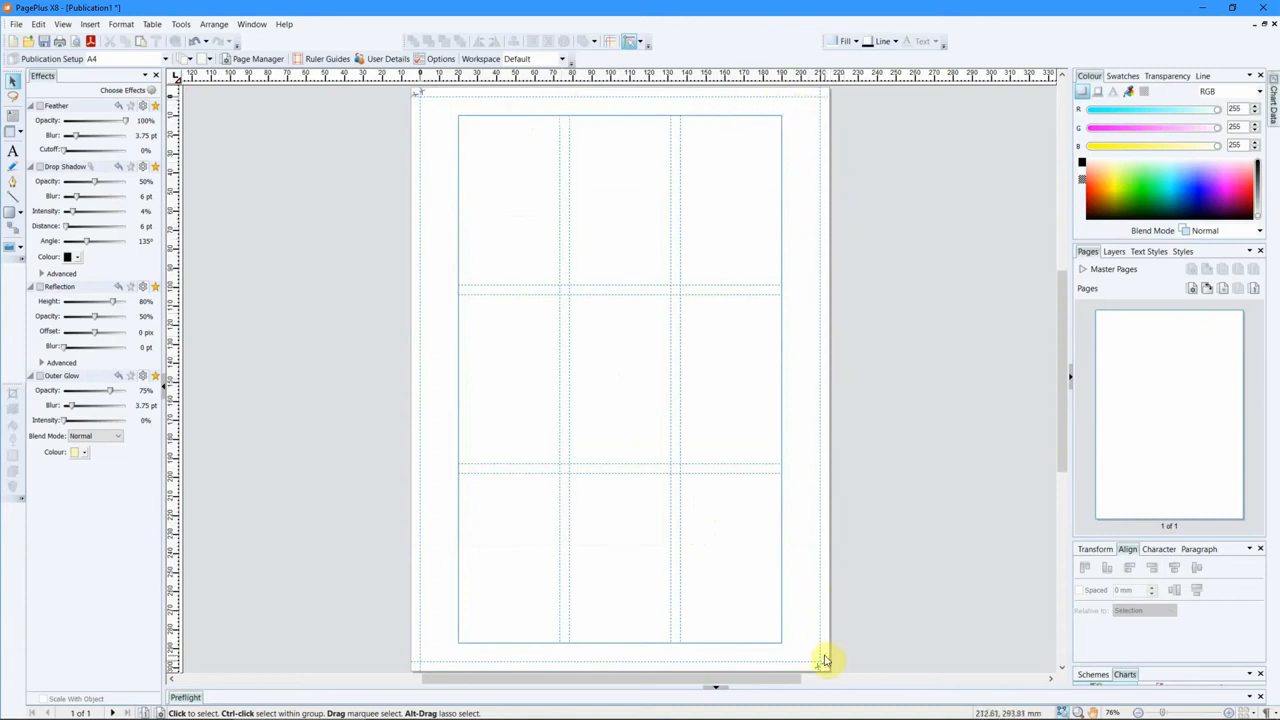
# Step: Examine the scissor marks and bleed area guides at the page's top-left corner up close
pyautogui.scroll(7, 426, 128)
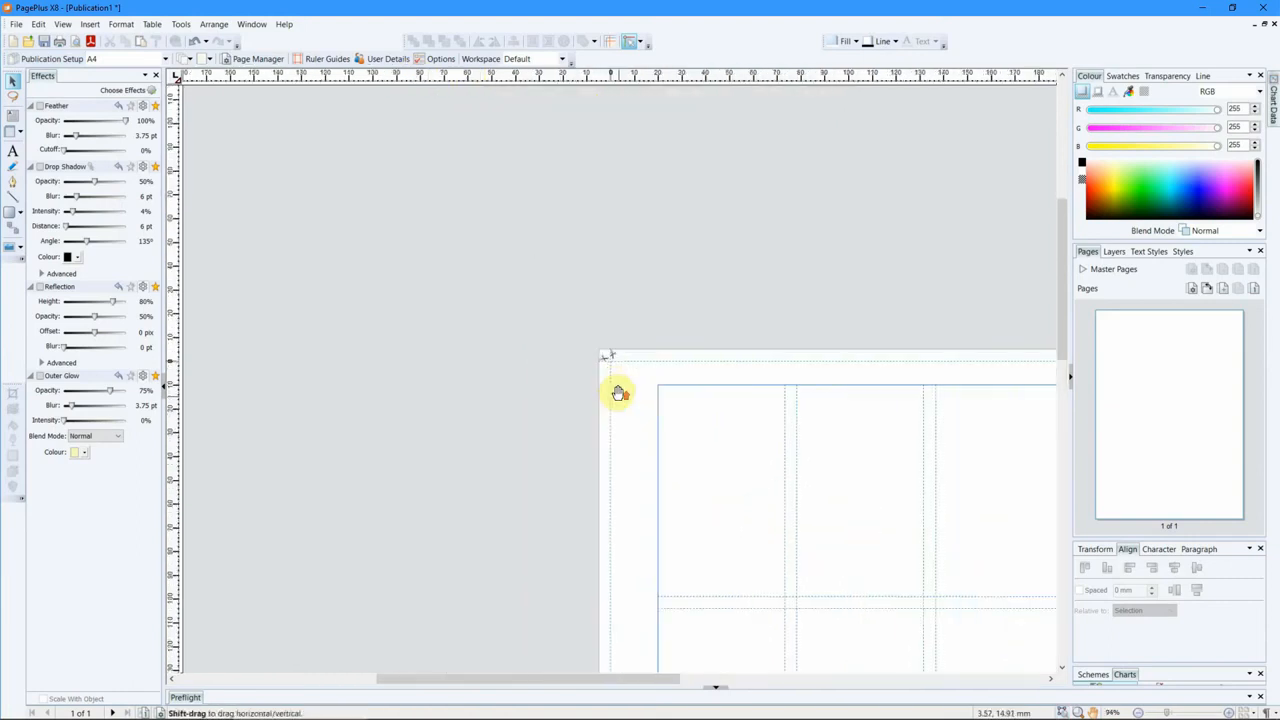
pyautogui.scroll(2, 558, 168)
pyautogui.scroll(3, 558, 168)
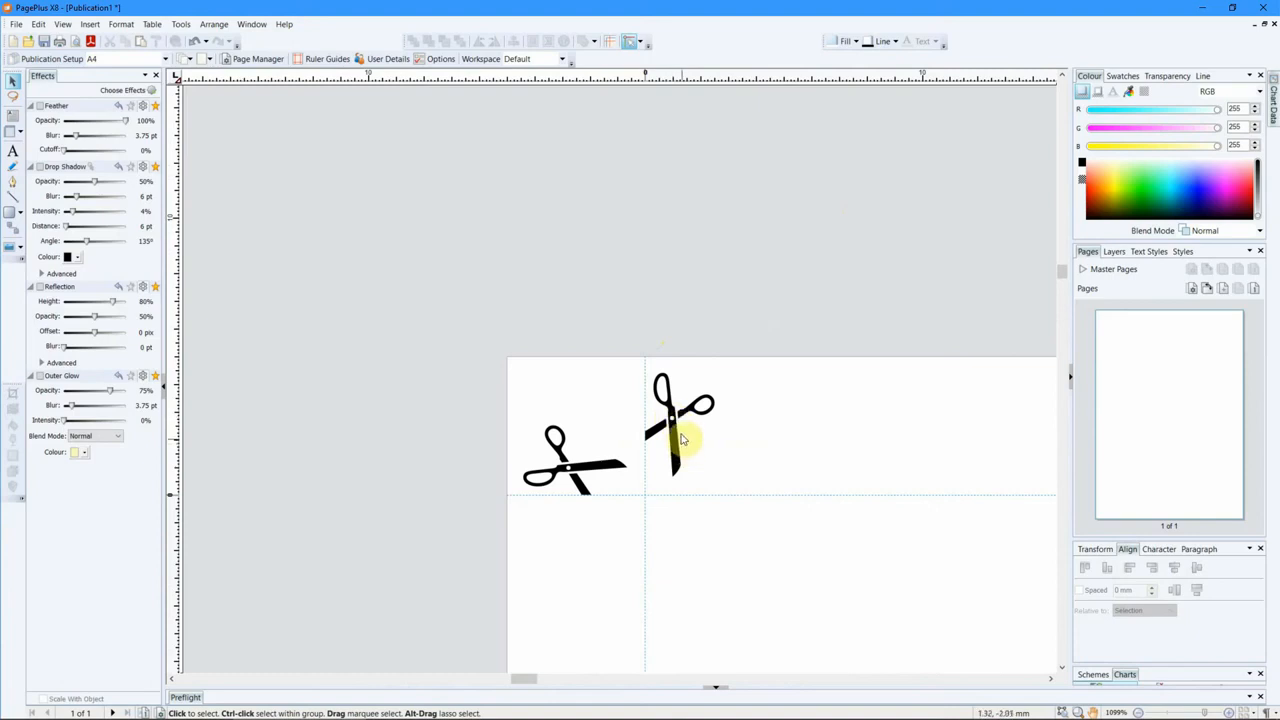
pyautogui.scroll(-5, 675, 418)
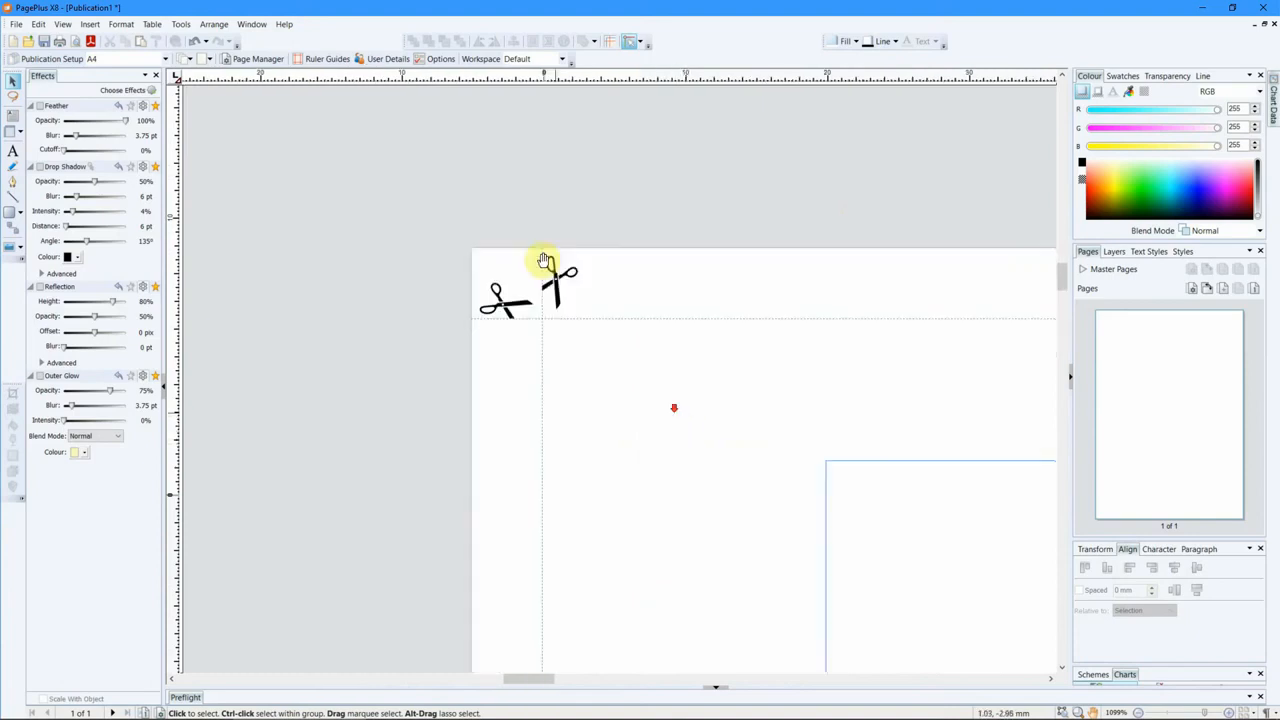
pyautogui.scroll(-3, 668, 363)
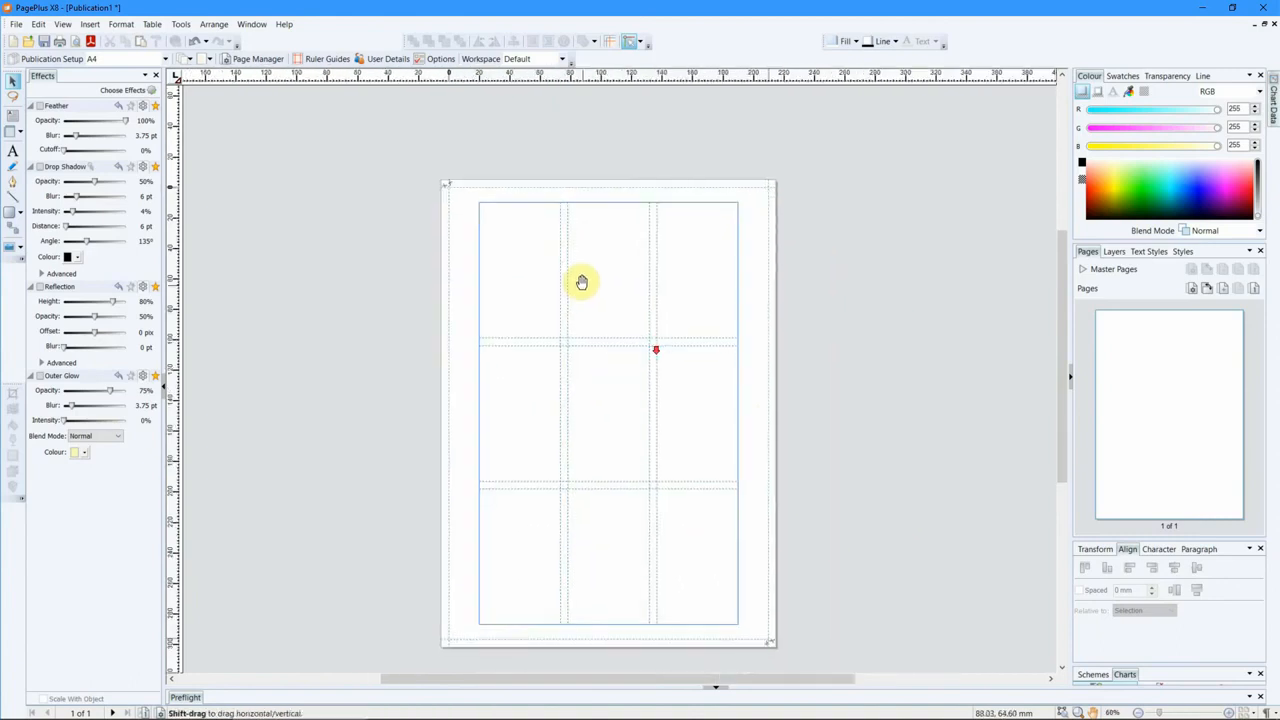